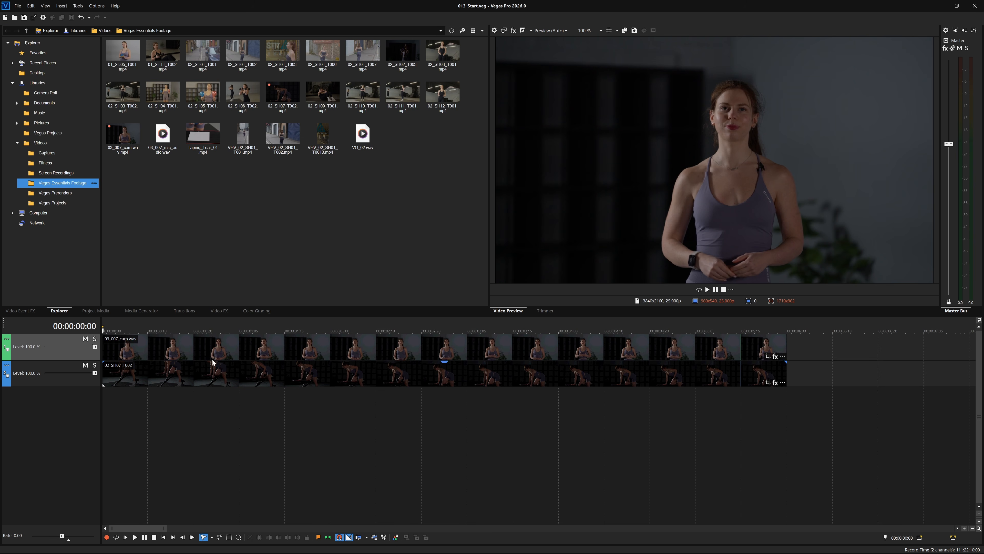
- Apply the default preset of the Crop effect to the 03_007_cam.wav clip on the upper track
{"action": "left_click", "coordinate": [212, 311]}
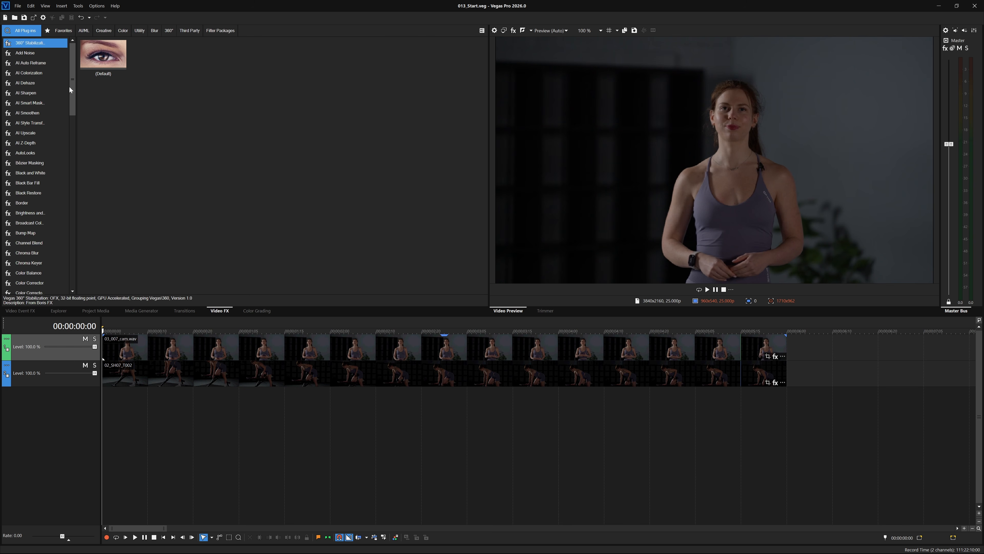
{"action": "left_click_drag", "start_coordinate": [73, 87], "coordinate": [70, 133]}
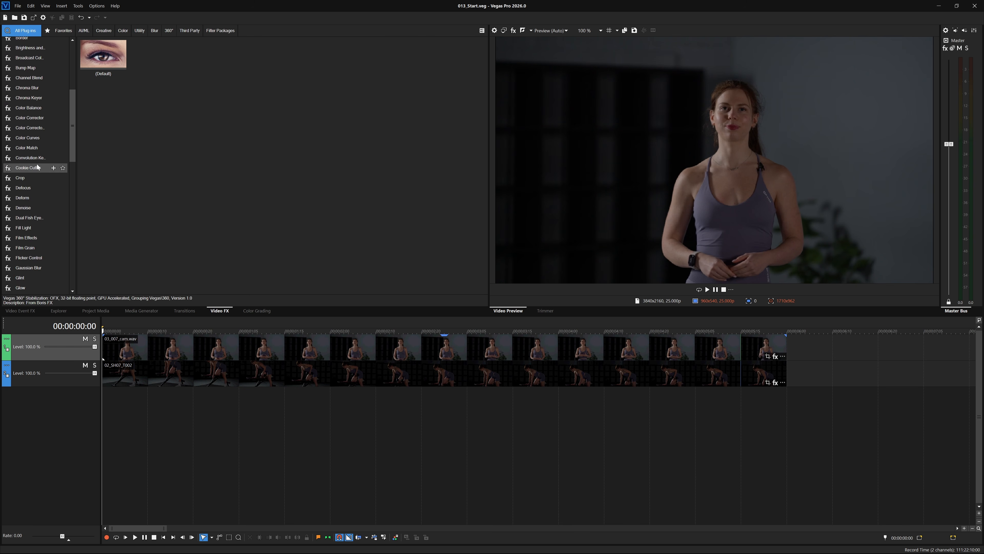
{"action": "left_click", "coordinate": [35, 177]}
{"action": "left_click_drag", "start_coordinate": [97, 58], "coordinate": [299, 347]}
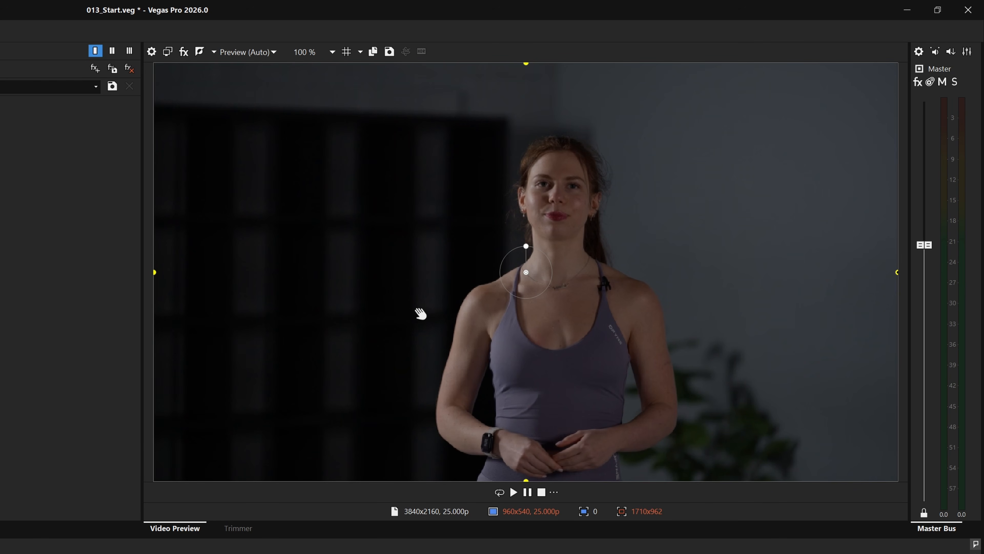
- Crop both sides of the clip inward around the presenter, to an X Crop of about 0.386
{"action": "scroll", "coordinate": [420, 313], "scroll_direction": "down", "scroll_amount": 1}
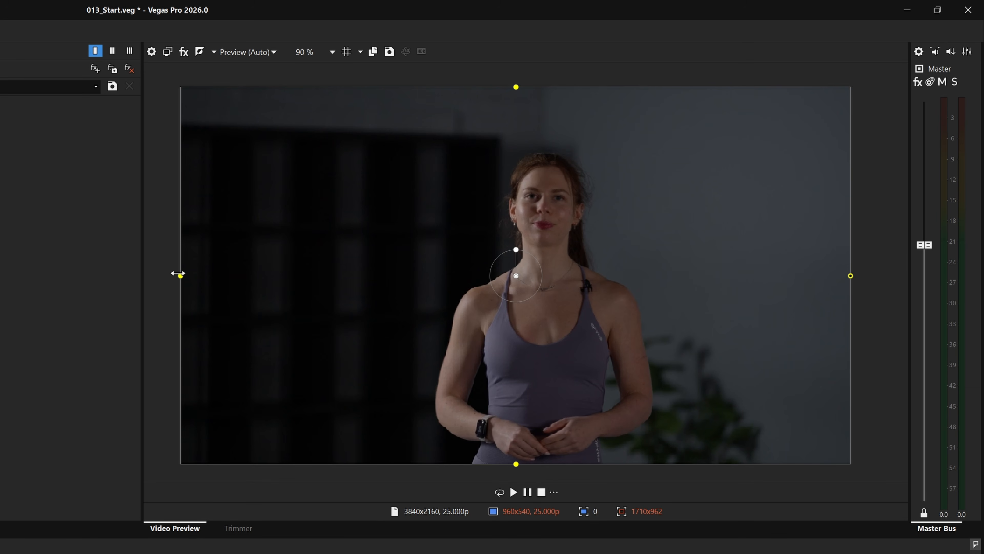
{"action": "left_click_drag", "start_coordinate": [176, 275], "coordinate": [414, 295]}
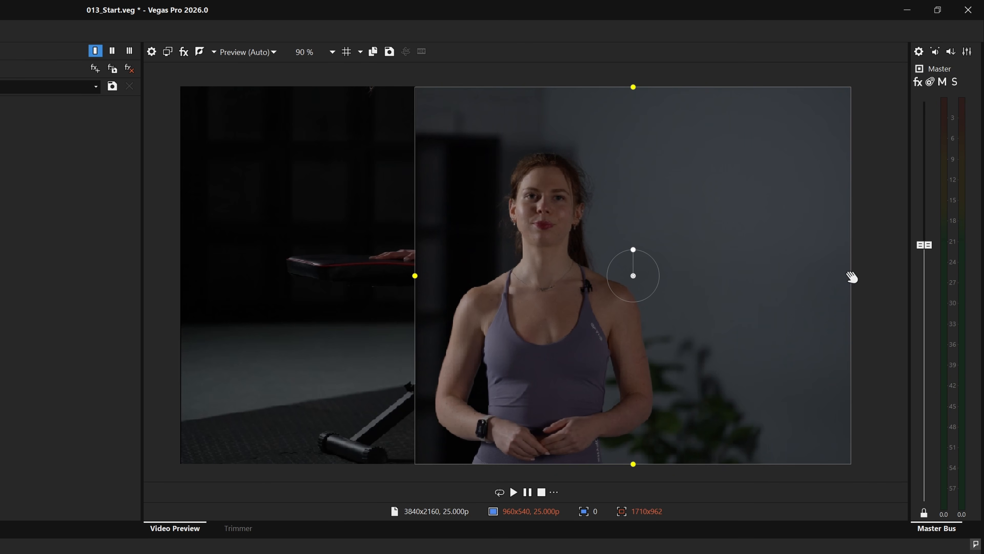
{"action": "left_click_drag", "start_coordinate": [850, 276], "coordinate": [672, 303]}
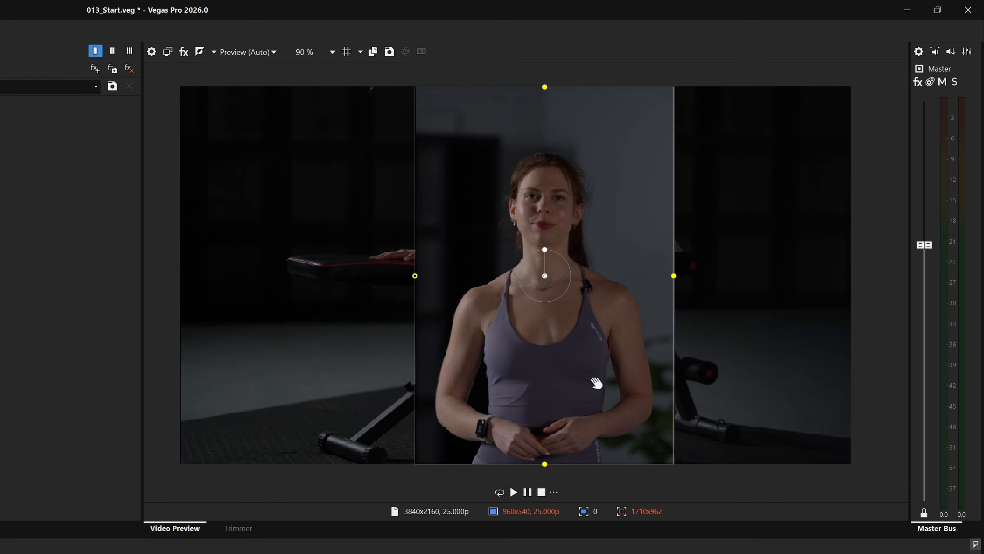
- Try moving the crop region around the frame, and reset its location to 0.500, 0.500
{"action": "left_click_drag", "start_coordinate": [751, 219], "coordinate": [722, 214]}
{"action": "left_click_drag", "start_coordinate": [537, 365], "coordinate": [481, 398]}
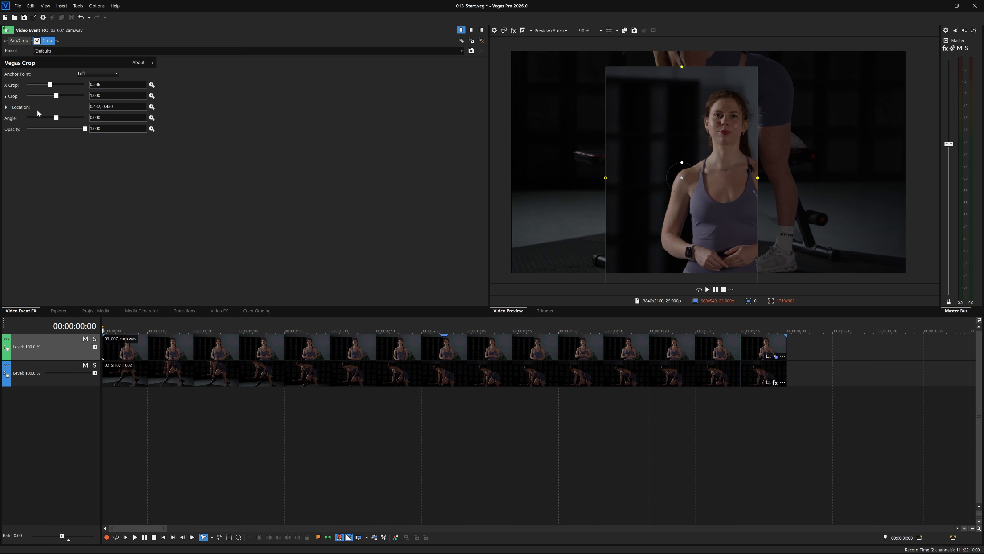
{"action": "left_click", "coordinate": [6, 107]}
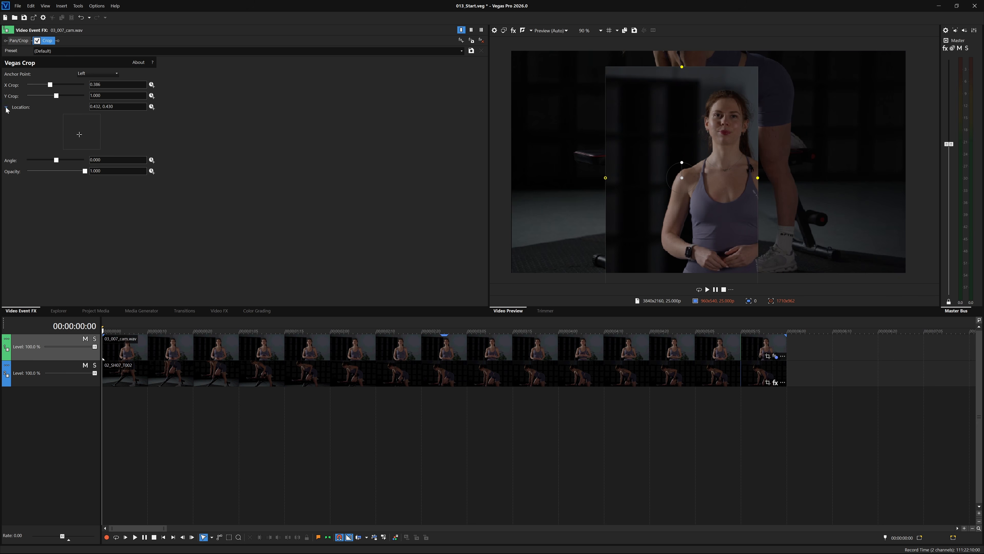
{"action": "double_click", "coordinate": [92, 136]}
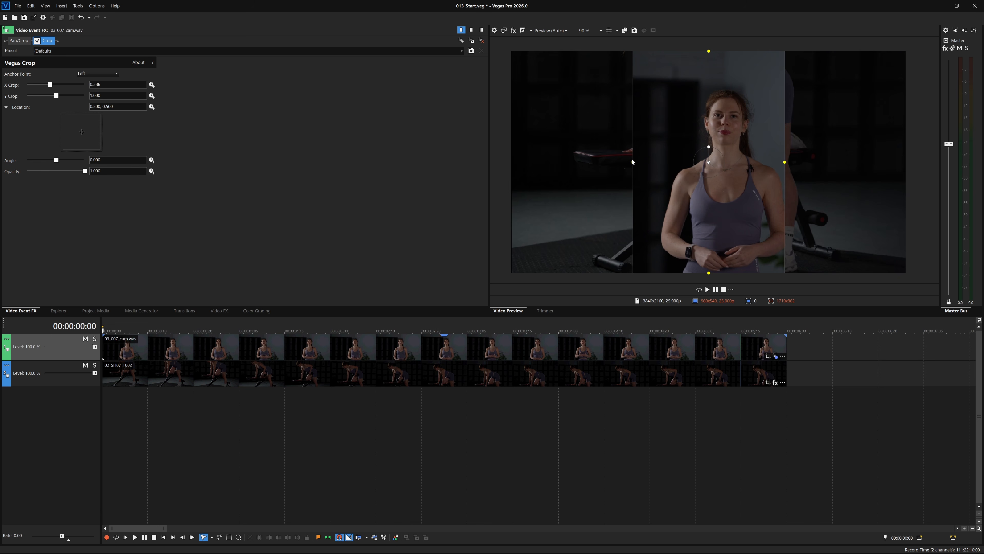
- Refit the crop's side edges around the presenter, to an X Crop of about 0.382 and location of about 0.545, 0.500
{"action": "left_click_drag", "start_coordinate": [633, 162], "coordinate": [652, 162]}
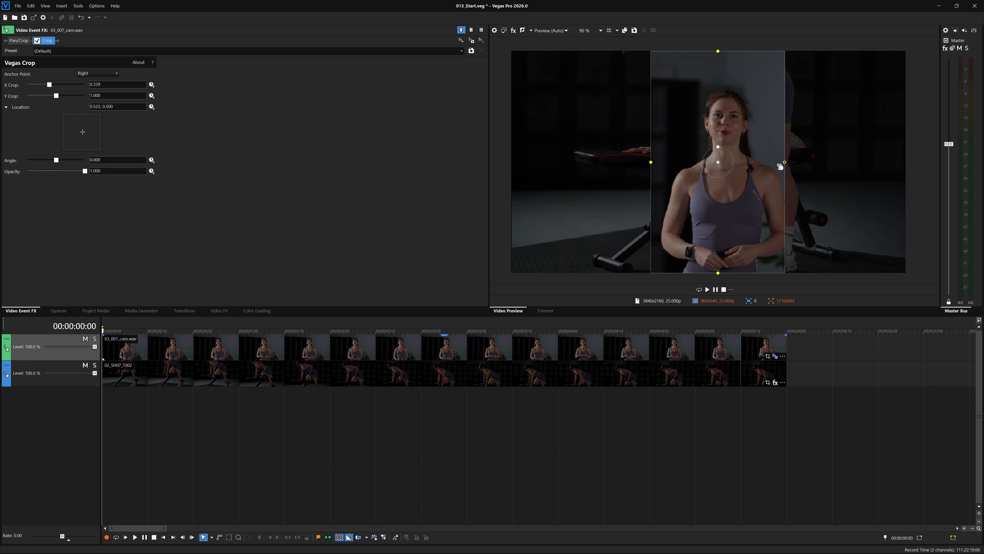
{"action": "left_click_drag", "start_coordinate": [785, 162], "coordinate": [801, 163]}
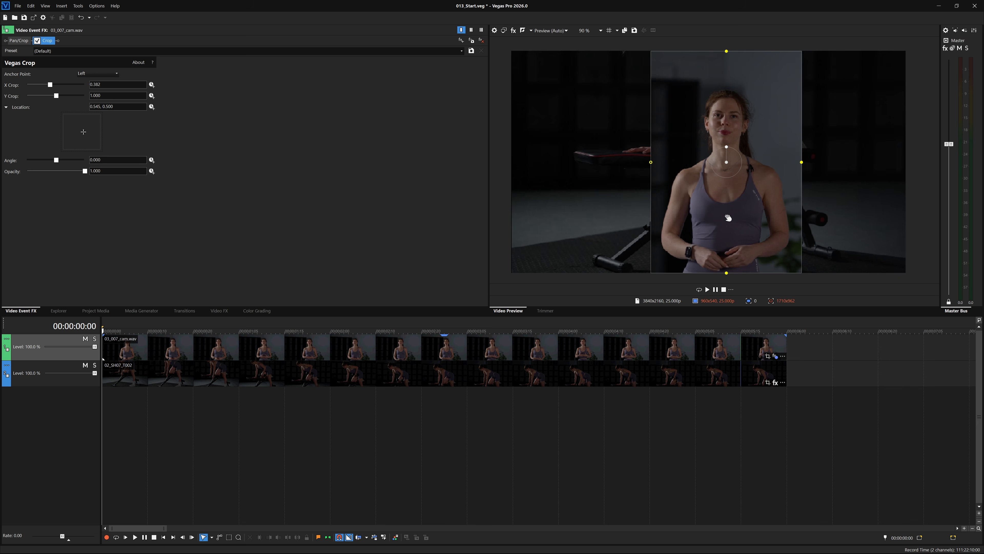
- Add the default Picture In Picture effect after Crop on the 03_007_cam.wav clip
{"action": "left_click", "coordinate": [218, 310]}
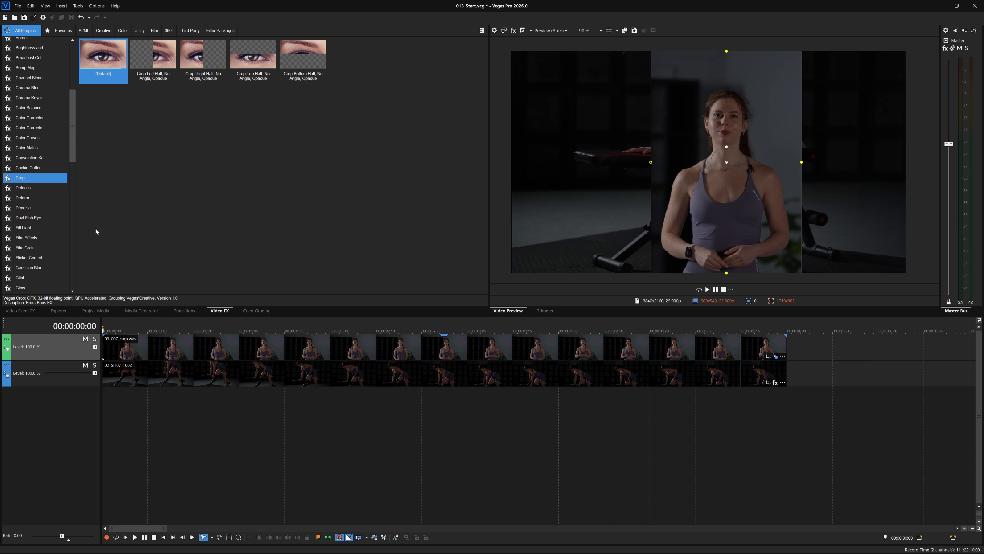
{"action": "left_click_drag", "start_coordinate": [73, 140], "coordinate": [61, 217]}
{"action": "left_click", "coordinate": [36, 208]}
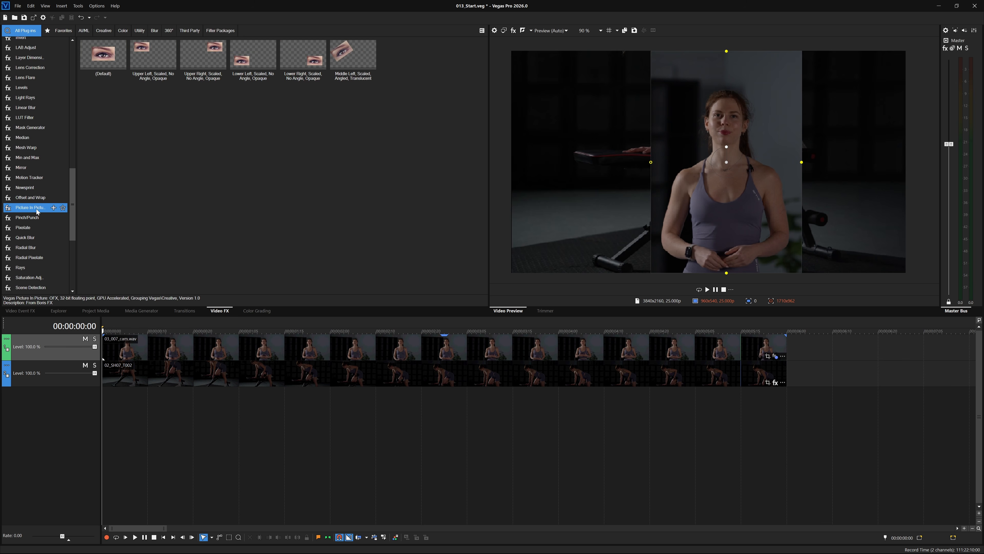
{"action": "left_click_drag", "start_coordinate": [100, 79], "coordinate": [318, 350]}
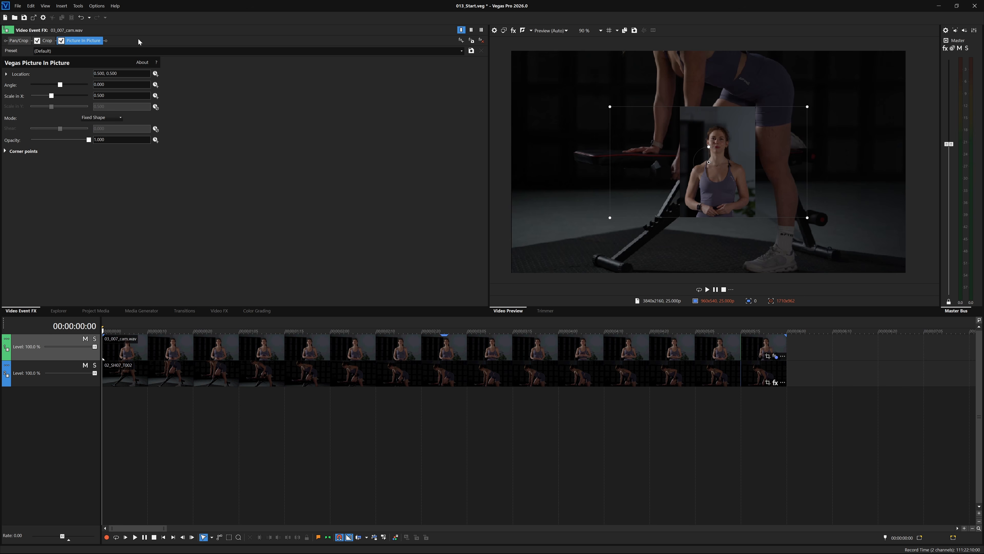
- Set the Picture In Picture's Scale in X to 1 and place the presenter at the frame's right edge, at location 0.764, 0.500
{"action": "key", "text": "ctrl+a"}
{"action": "type", "text": "1"}
{"action": "key", "text": "Return"}
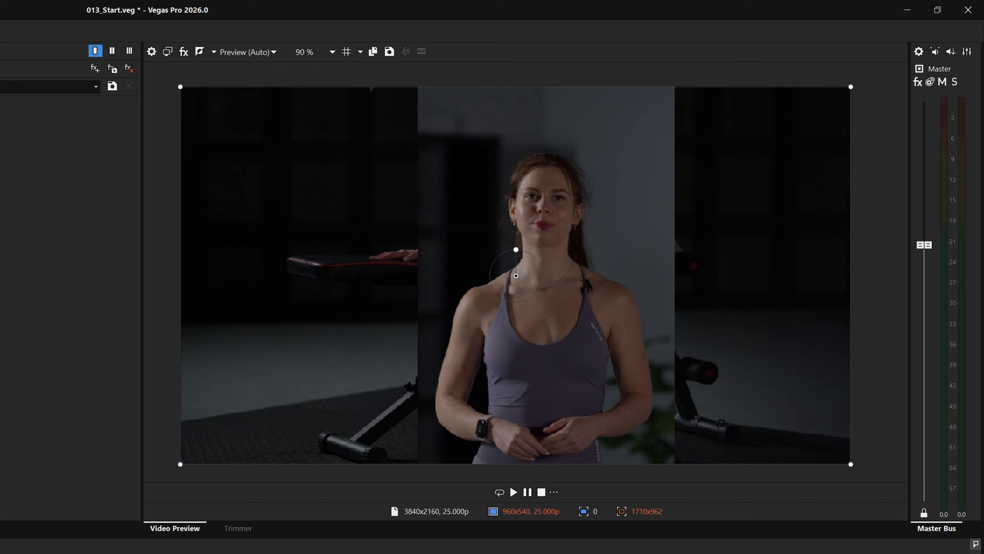
{"action": "left_click_drag", "start_coordinate": [620, 391], "coordinate": [789, 384]}
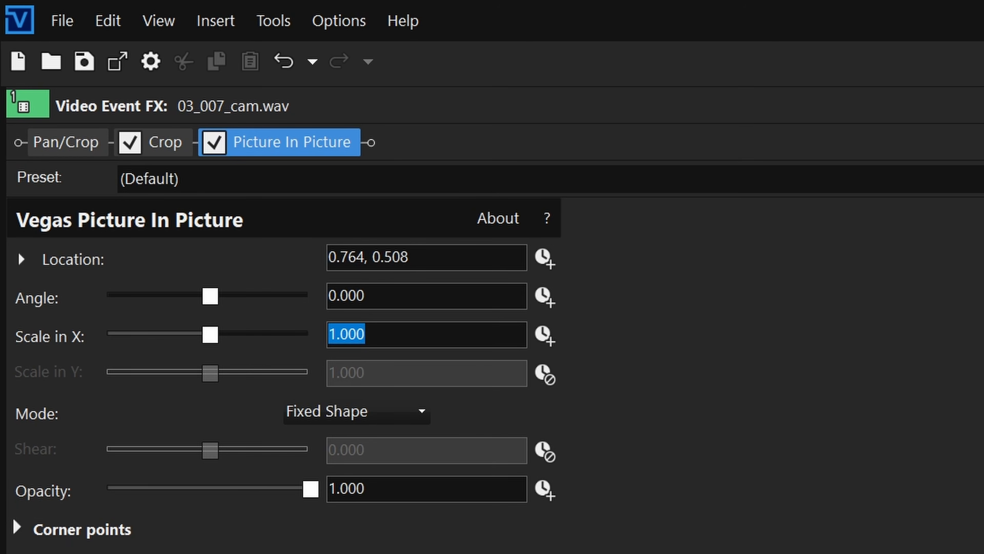
{"action": "double_click", "coordinate": [390, 256]}
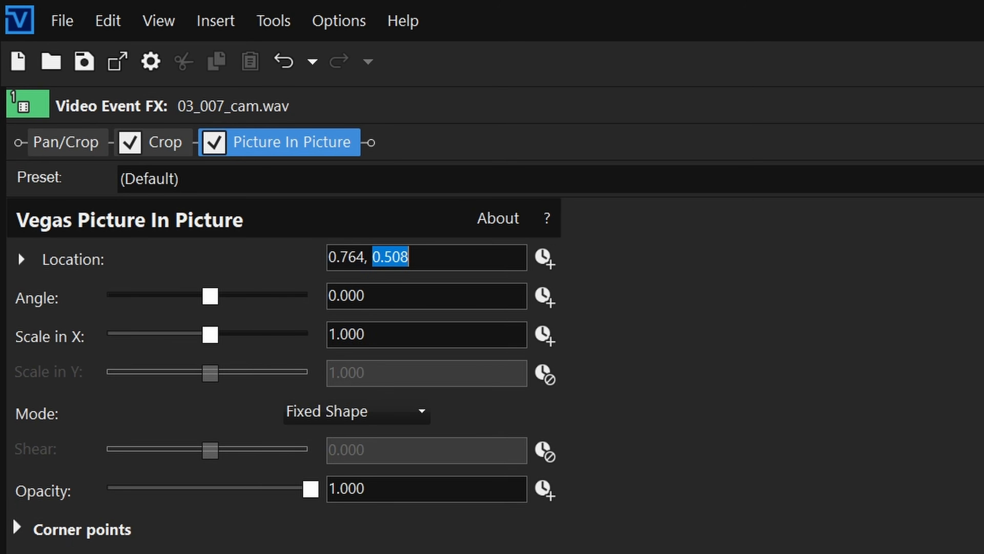
{"action": "type", "text": "0.5"}
{"action": "key", "text": "Return"}
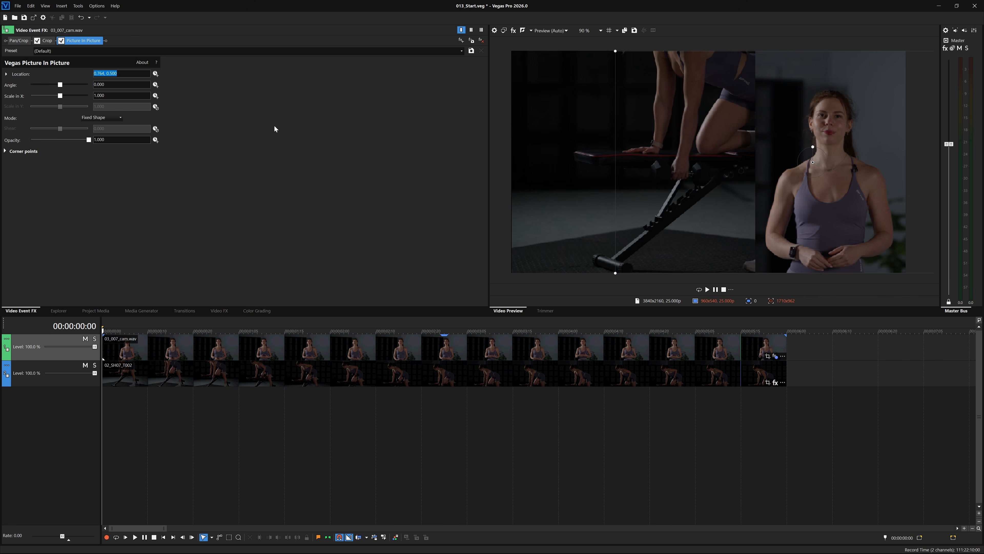
- Move the playhead to 00:00:03:23 and add the default Picture In Picture effect to the 02_SH07_T002 clip
{"action": "left_click", "coordinate": [187, 424]}
{"action": "left_click_drag", "start_coordinate": [188, 425], "coordinate": [549, 460]}
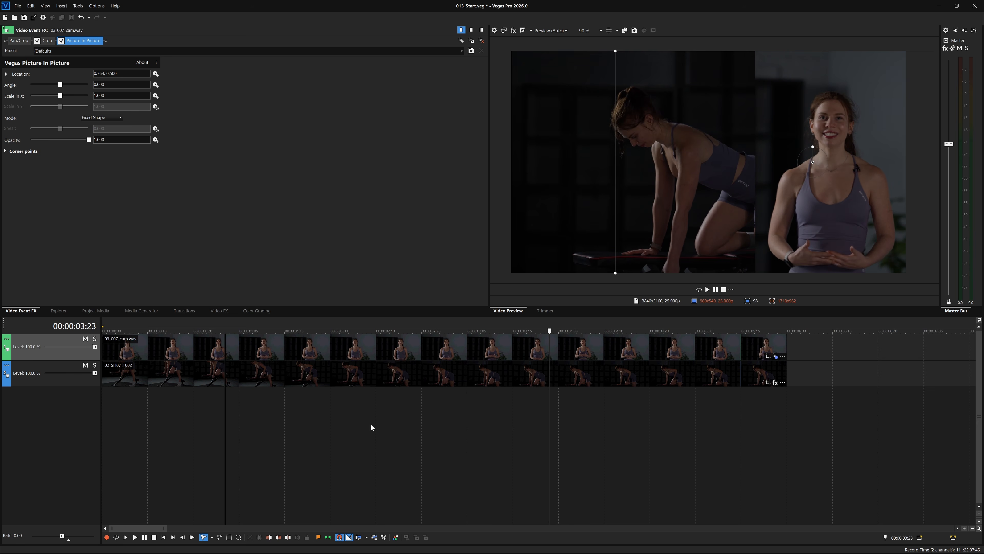
{"action": "left_click", "coordinate": [220, 311]}
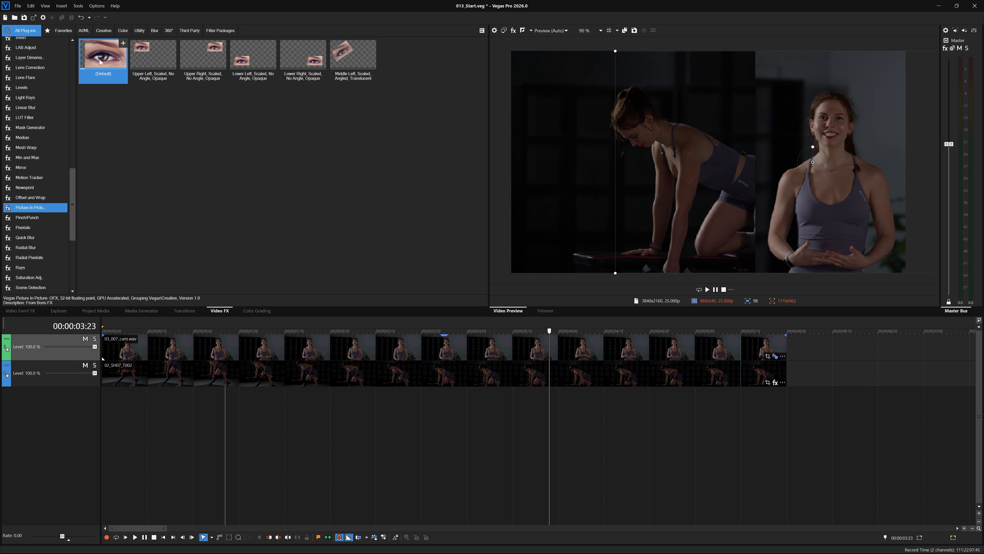
{"action": "left_click_drag", "start_coordinate": [483, 382], "coordinate": [482, 379]}
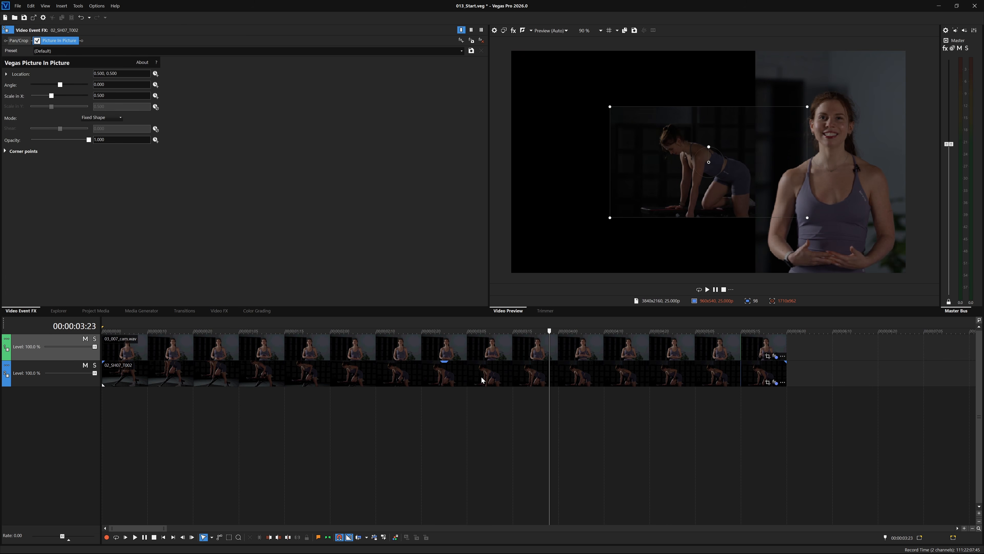
- Set the exercise clip's Scale in X to 1 and shift it left in the frame to a location of about 0.347, 0.500
{"action": "double_click", "coordinate": [99, 96]}
{"action": "type", "text": "1"}
{"action": "key", "text": "Return"}
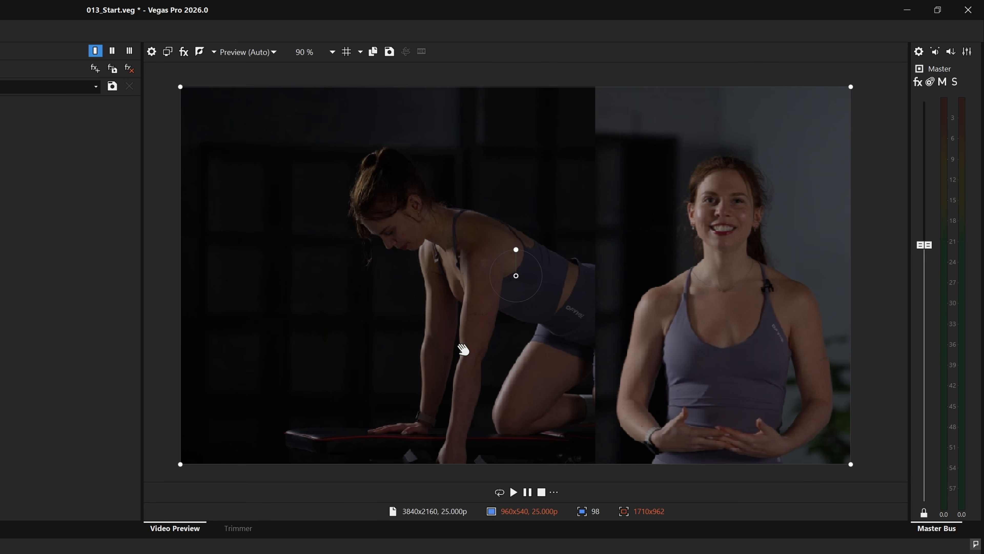
{"action": "left_click_drag", "start_coordinate": [678, 206], "coordinate": [612, 201]}
{"action": "left_click_drag", "start_coordinate": [352, 341], "coordinate": [360, 345]}
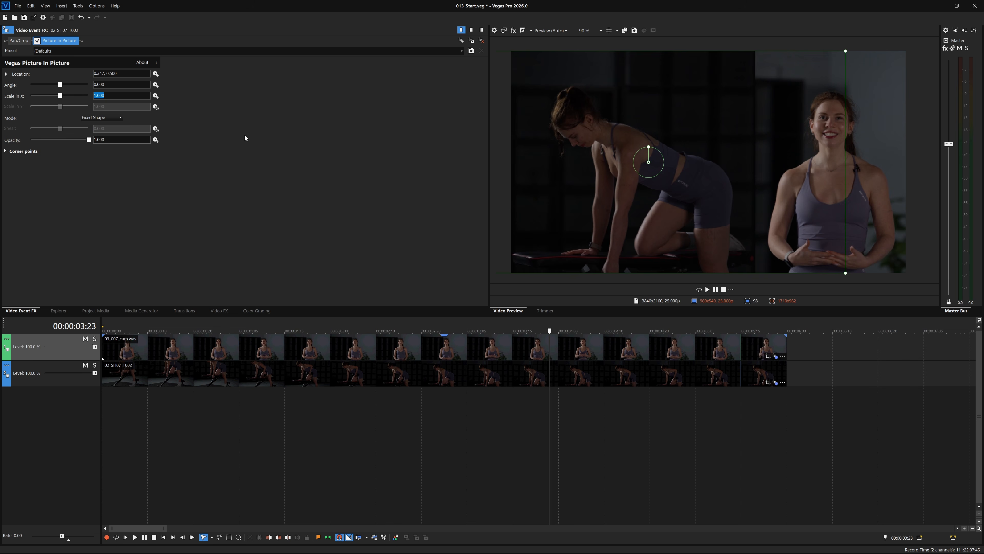
- Add the Crop effect to the 02_SH07_T002 clip and crop its right side to an X Crop of about 0.596
{"action": "left_click", "coordinate": [222, 311]}
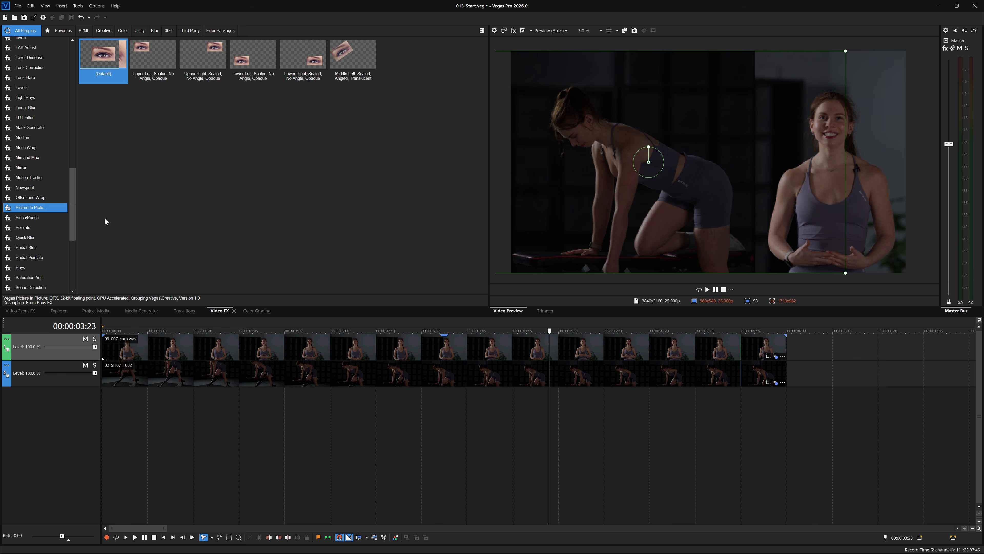
{"action": "left_click_drag", "start_coordinate": [75, 189], "coordinate": [368, 377]}
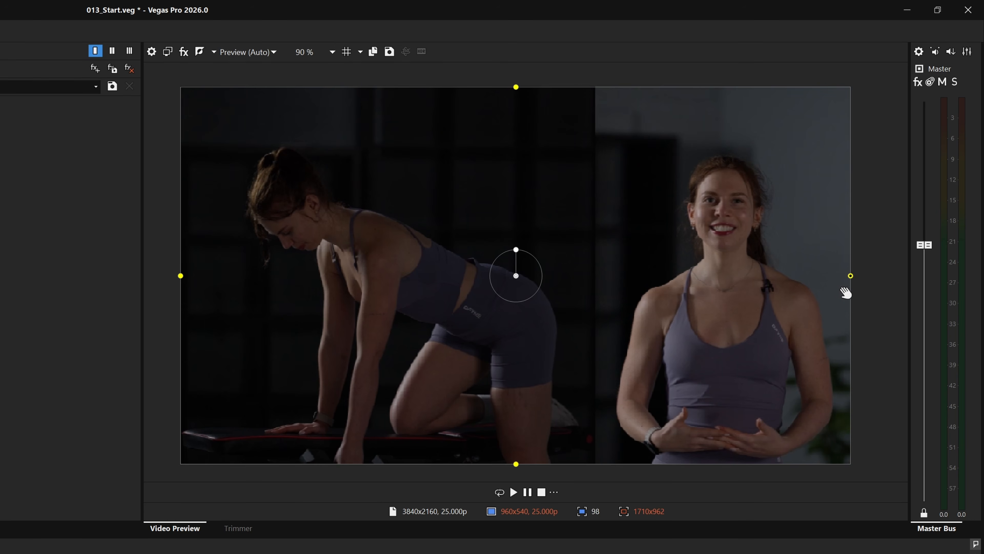
{"action": "left_click_drag", "start_coordinate": [849, 275], "coordinate": [579, 291]}
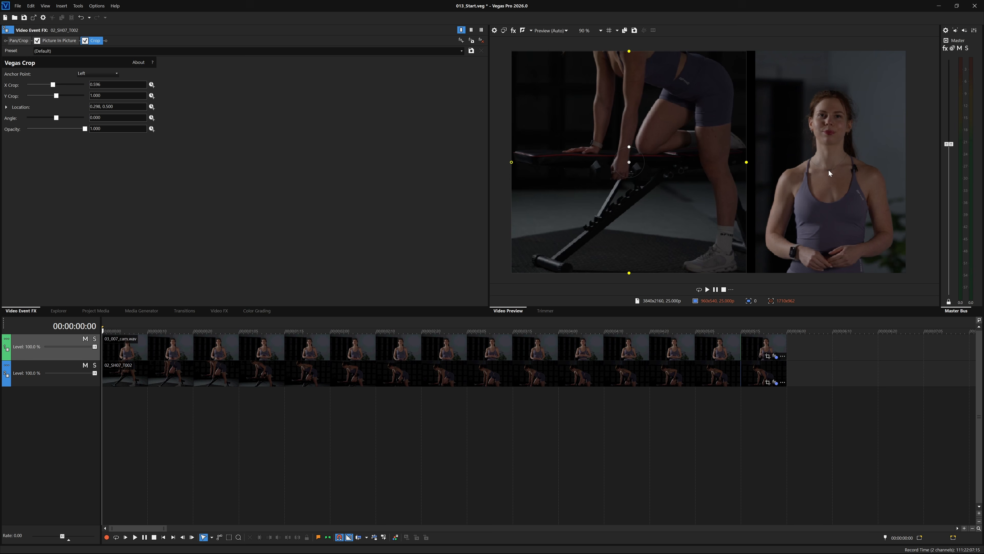
- Add a second default Picture In Picture to the 03_007_cam.wav clip and place it before Crop in the effect chain
{"action": "left_click", "coordinate": [219, 311]}
{"action": "scroll", "coordinate": [71, 157], "scroll_direction": "down", "scroll_amount": 5}
{"action": "left_click_drag", "start_coordinate": [69, 193], "coordinate": [61, 223]}
{"action": "left_click", "coordinate": [39, 192]}
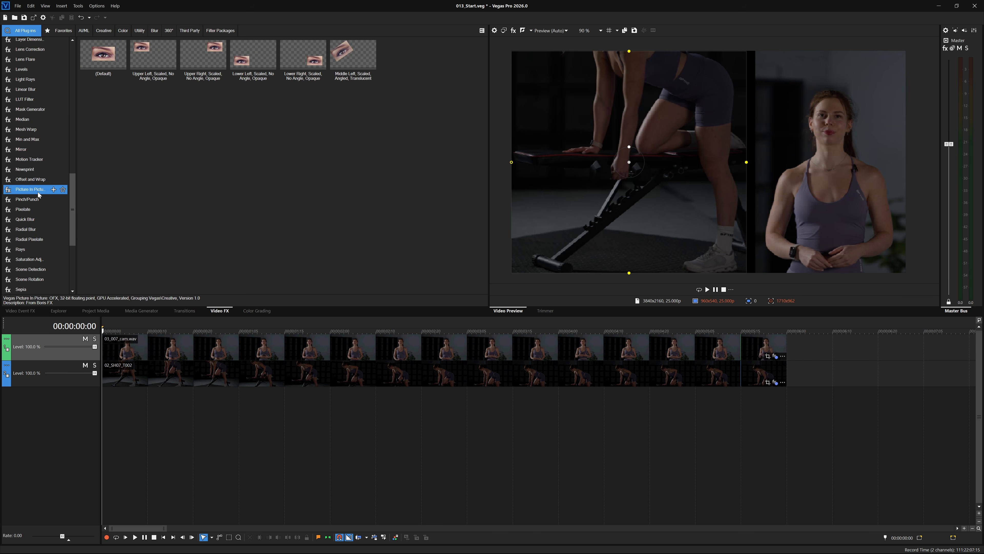
{"action": "left_click_drag", "start_coordinate": [105, 65], "coordinate": [283, 343]}
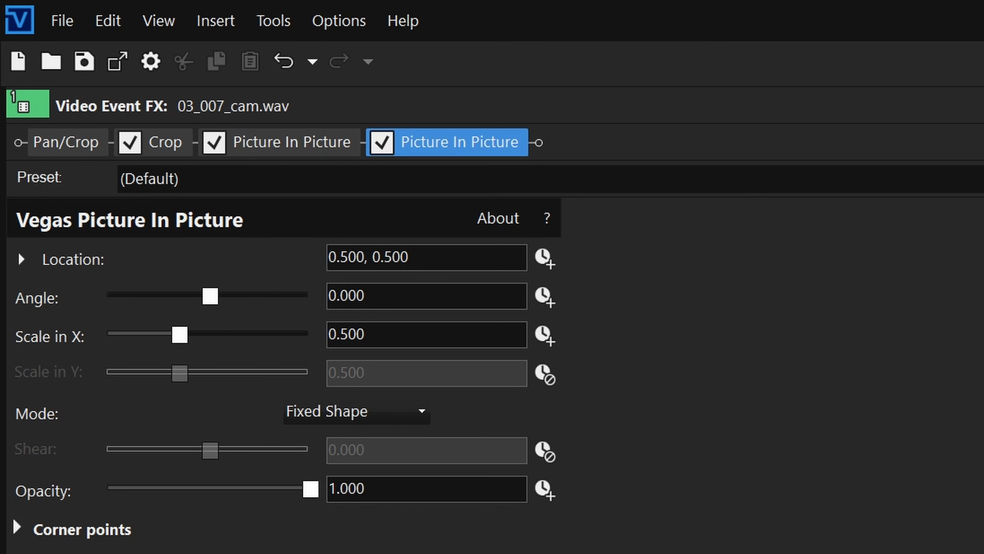
{"action": "left_click_drag", "start_coordinate": [439, 140], "coordinate": [117, 152]}
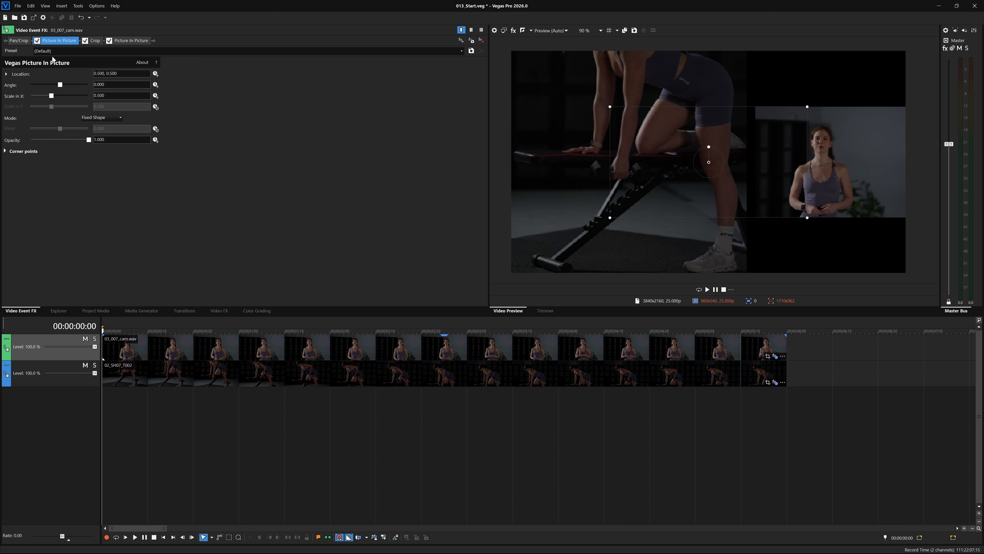
- Set the first Picture In Picture's Scale in X to about 1.389 and location to about 0.492, 0.515, and review the chain's other effects
{"action": "left_click_drag", "start_coordinate": [53, 97], "coordinate": [64, 98]}
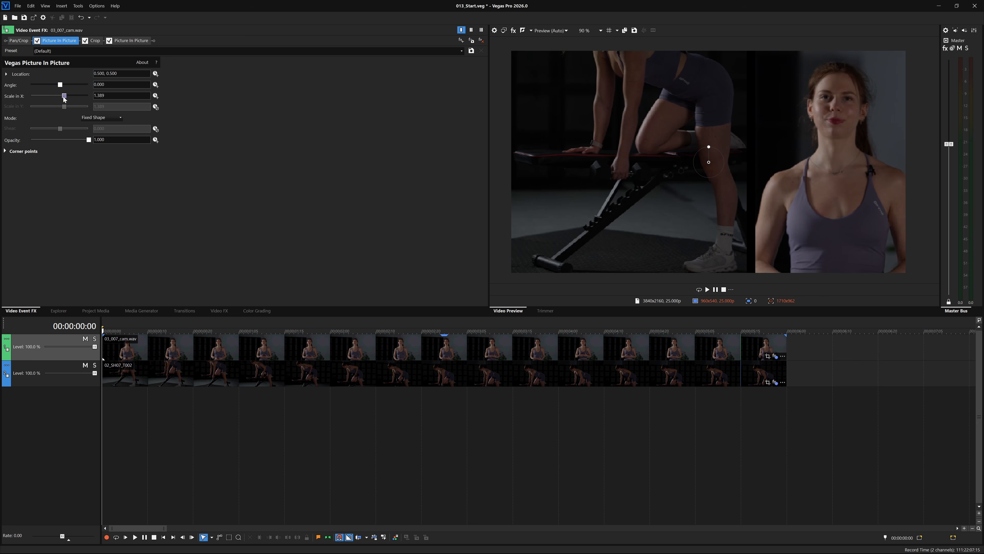
{"action": "left_click_drag", "start_coordinate": [813, 163], "coordinate": [803, 162]}
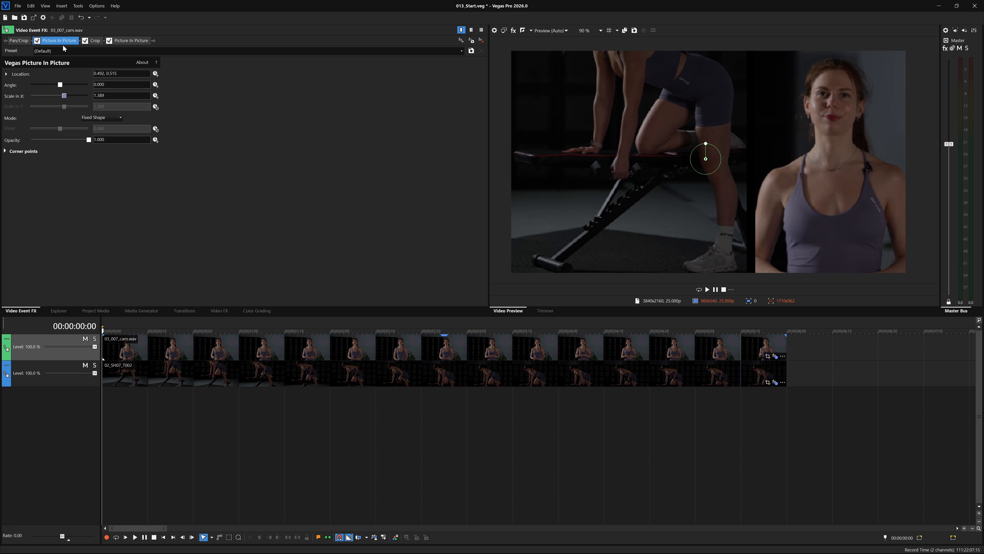
{"action": "left_click", "coordinate": [97, 41]}
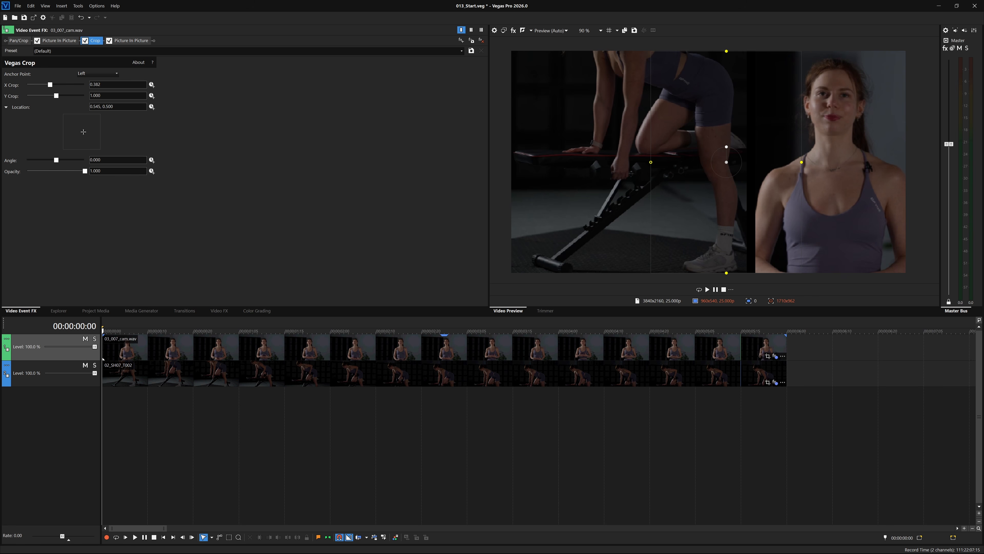
{"action": "left_click", "coordinate": [130, 40]}
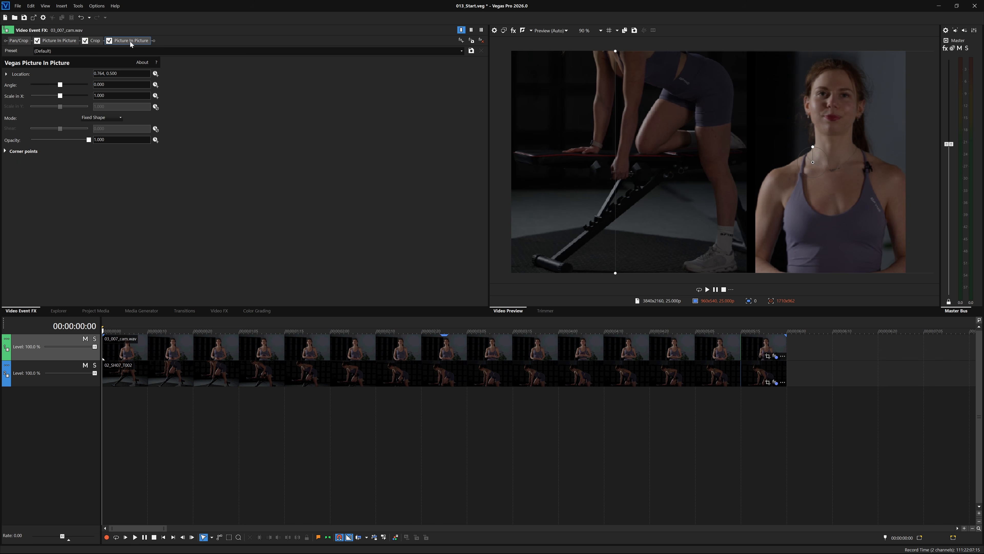